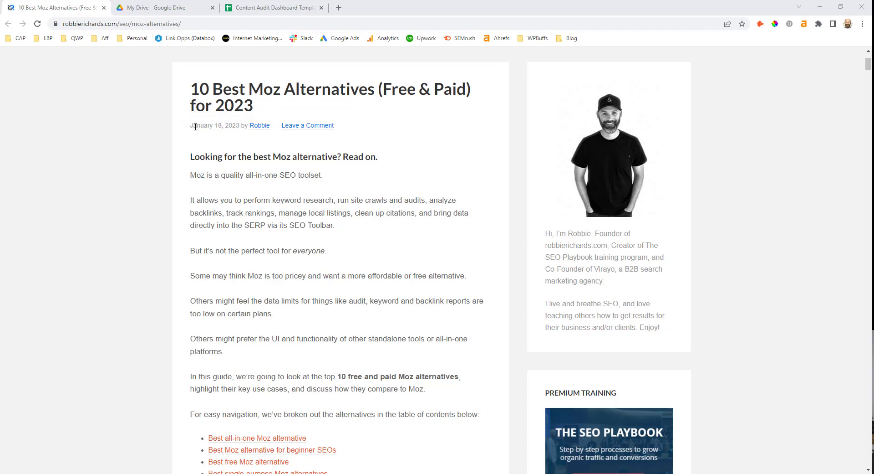
- Inspect the post's January 18, 2023 publish date and copy the <time> element's CSS selector
{"action": "left_click_drag", "start_coordinate": [192, 127], "coordinate": [242, 129]}
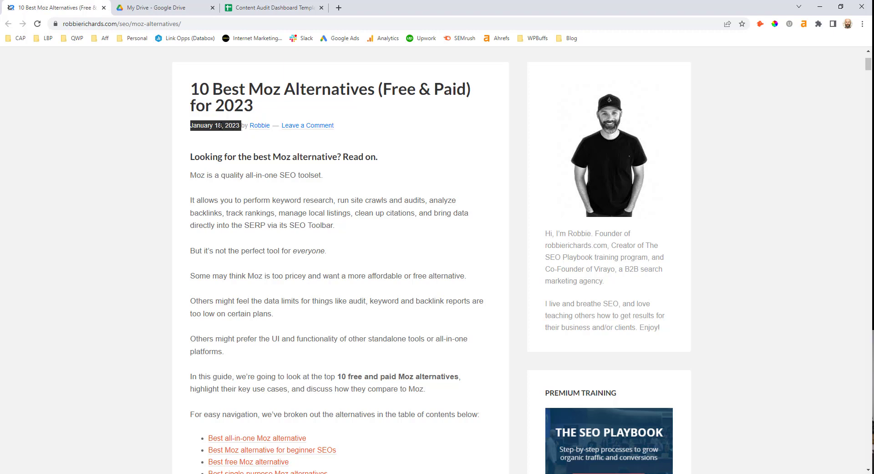
{"action": "right_click", "coordinate": [218, 127]}
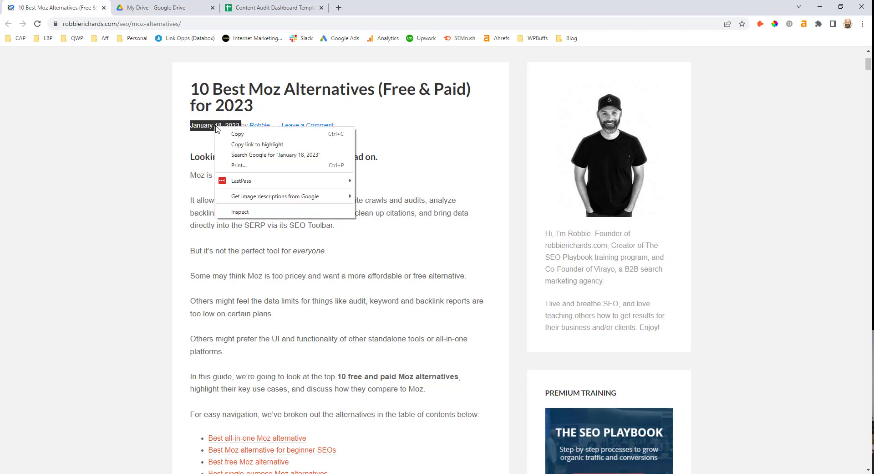
{"action": "left_click", "coordinate": [242, 212]}
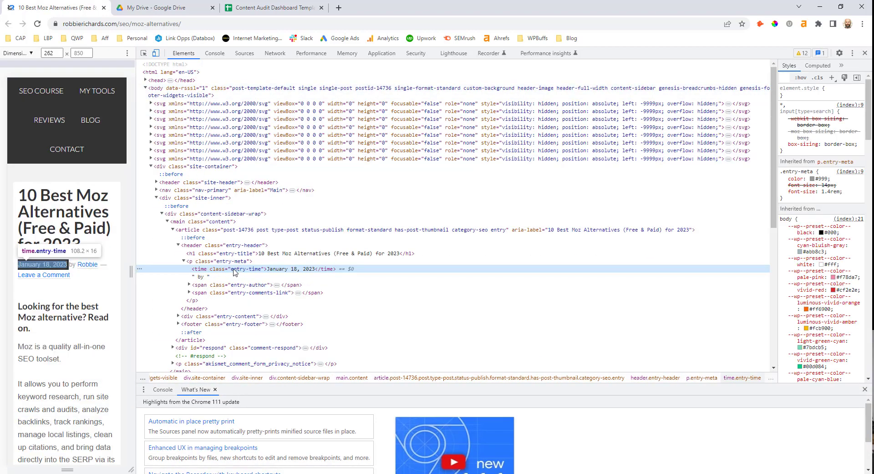
{"action": "right_click", "coordinate": [252, 273]}
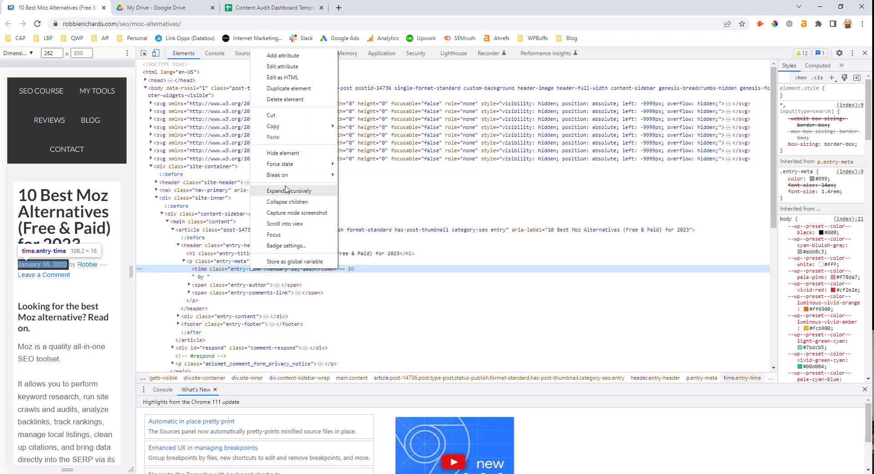
{"action": "mouse_move", "coordinate": [294, 129]}
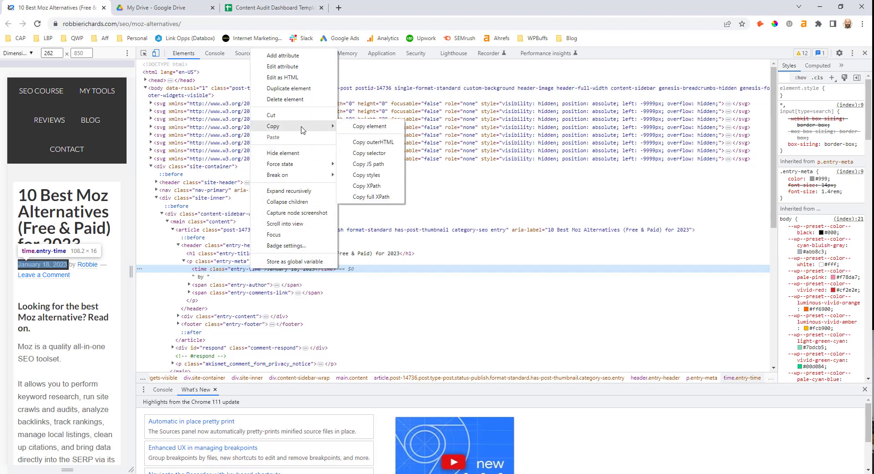
{"action": "left_click", "coordinate": [371, 155]}
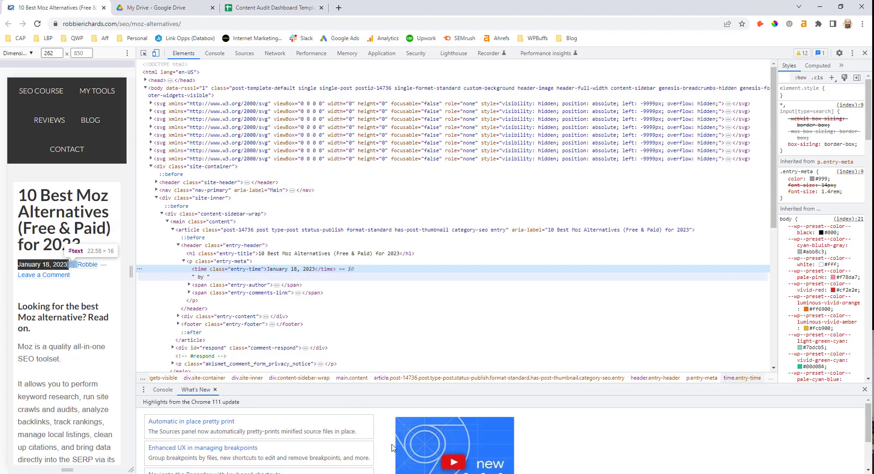
- In Screaming Frog, add a 'Date' custom extraction using the pasted CSSPath selector with Extract Text
{"action": "key", "text": "alt+Tab"}
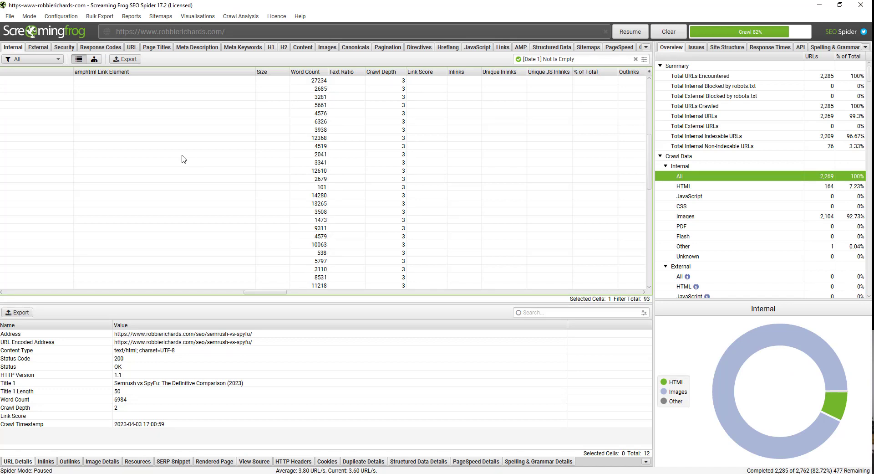
{"action": "left_click", "coordinate": [56, 18]}
{"action": "mouse_move", "coordinate": [66, 137]}
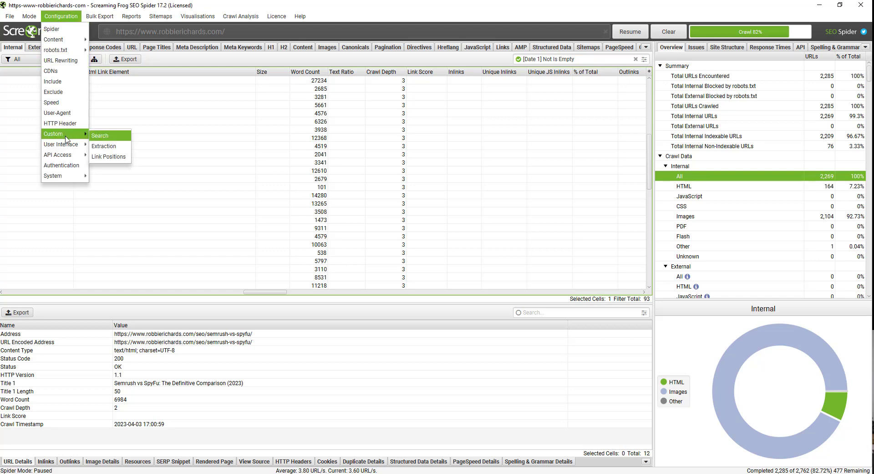
{"action": "left_click", "coordinate": [97, 146]}
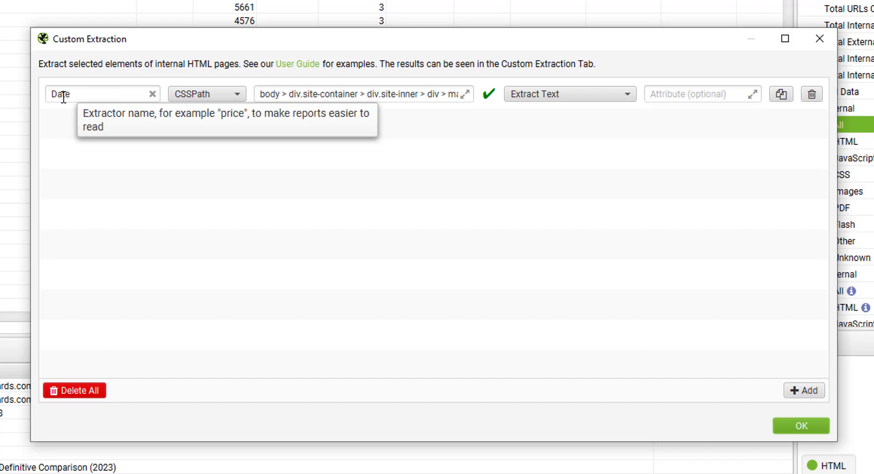
{"action": "left_click", "coordinate": [204, 94]}
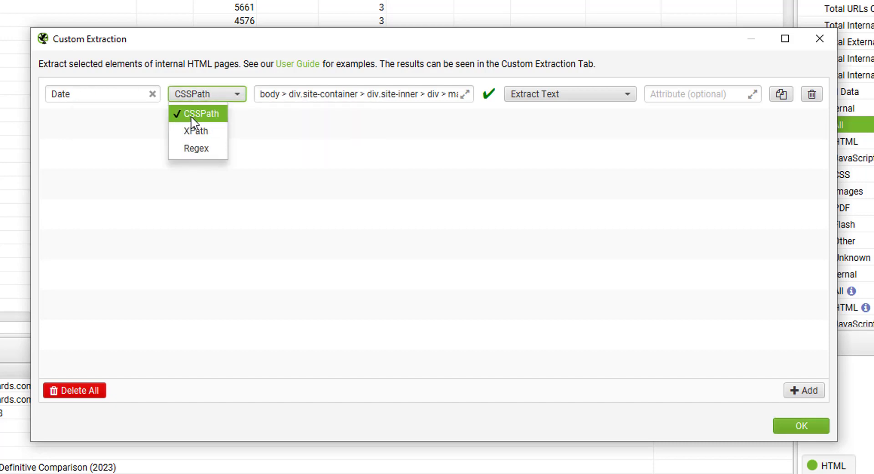
{"action": "left_click", "coordinate": [281, 94]}
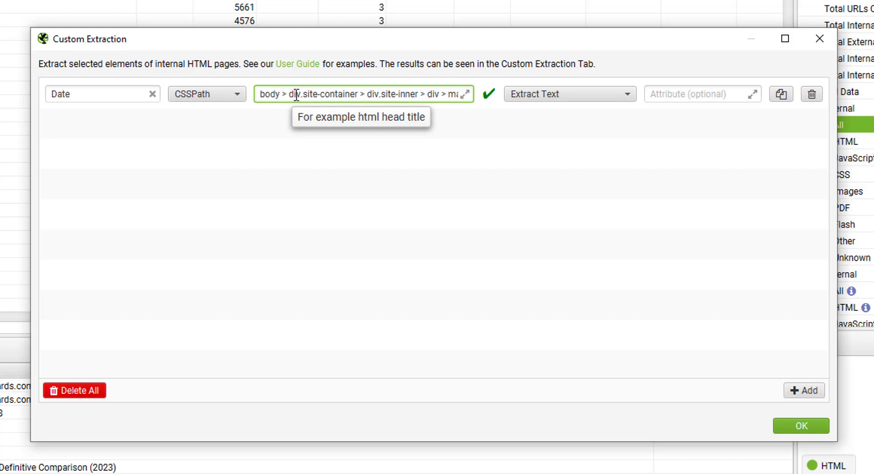
{"action": "left_click", "coordinate": [568, 97]}
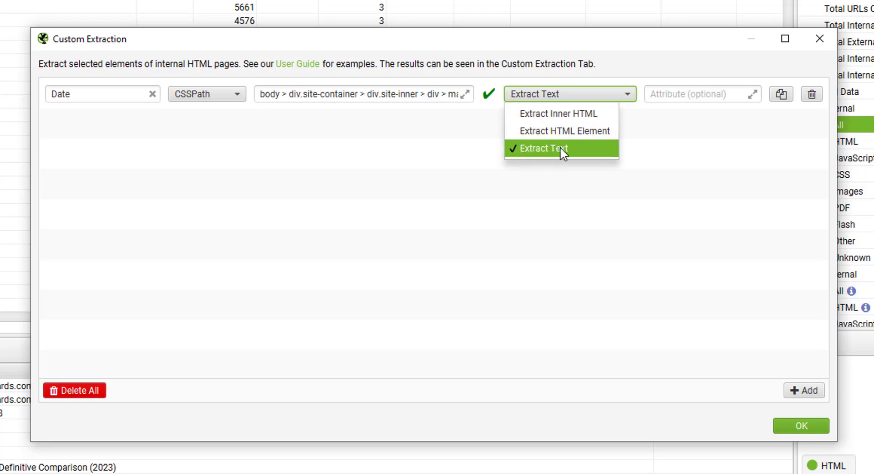
{"action": "left_click", "coordinate": [560, 63]}
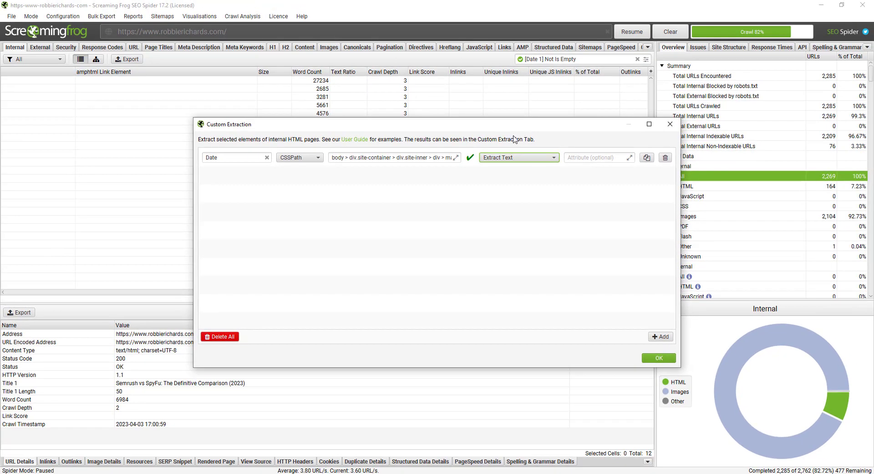
{"action": "left_click", "coordinate": [659, 358]}
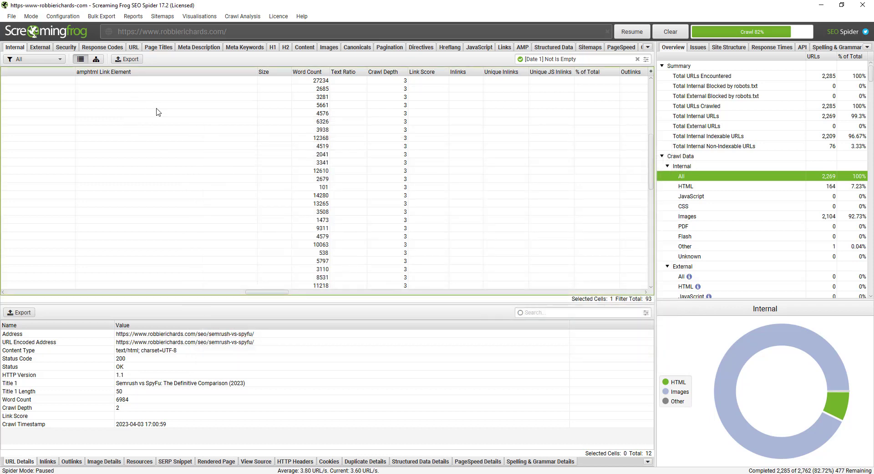
- Open the Spider crawl configuration and review which page details it extracts
{"action": "left_click", "coordinate": [51, 17]}
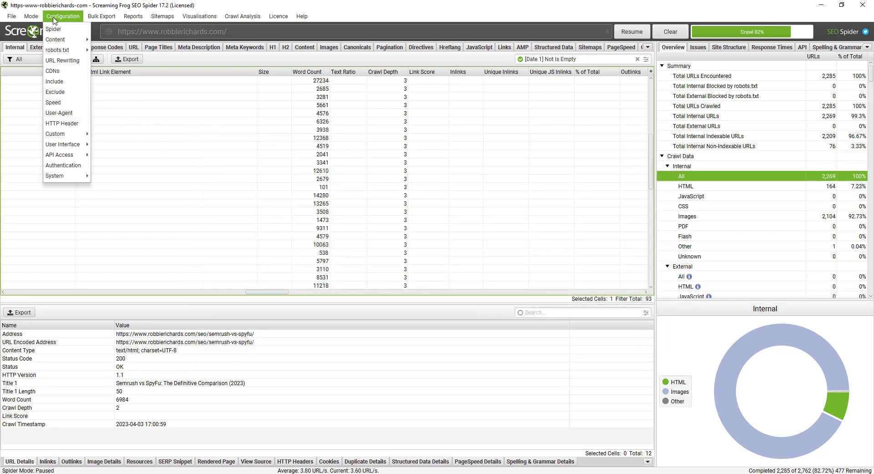
{"action": "left_click", "coordinate": [54, 28]}
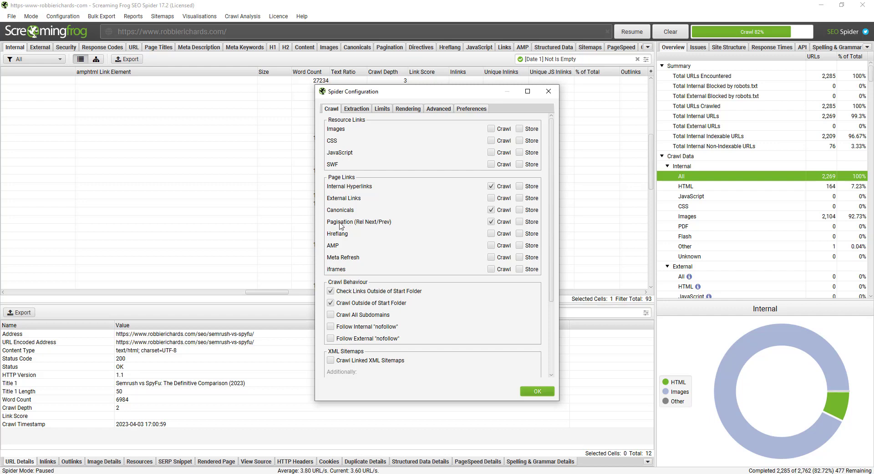
{"action": "scroll", "coordinate": [374, 260], "scroll_direction": "down", "scroll_amount": 1}
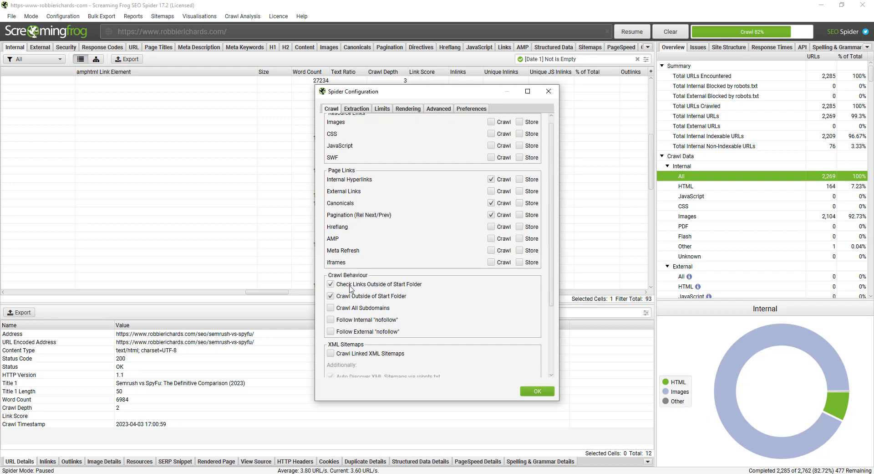
{"action": "scroll", "coordinate": [354, 302], "scroll_direction": "down", "scroll_amount": 3}
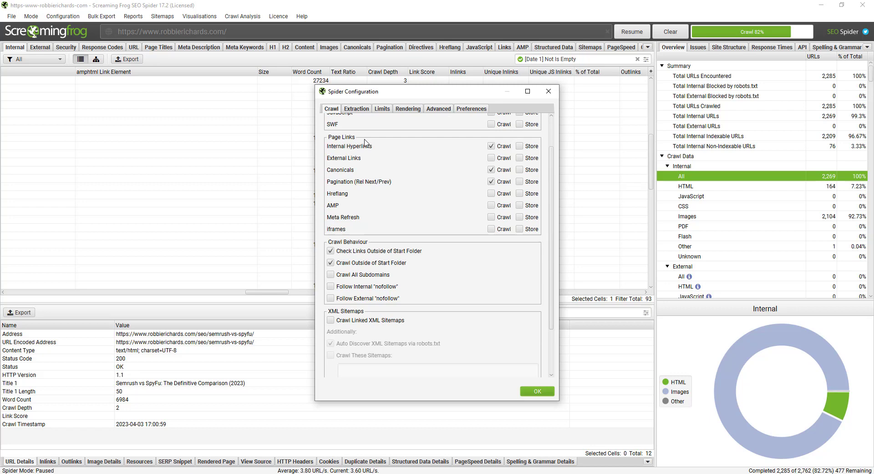
{"action": "left_click", "coordinate": [357, 109]}
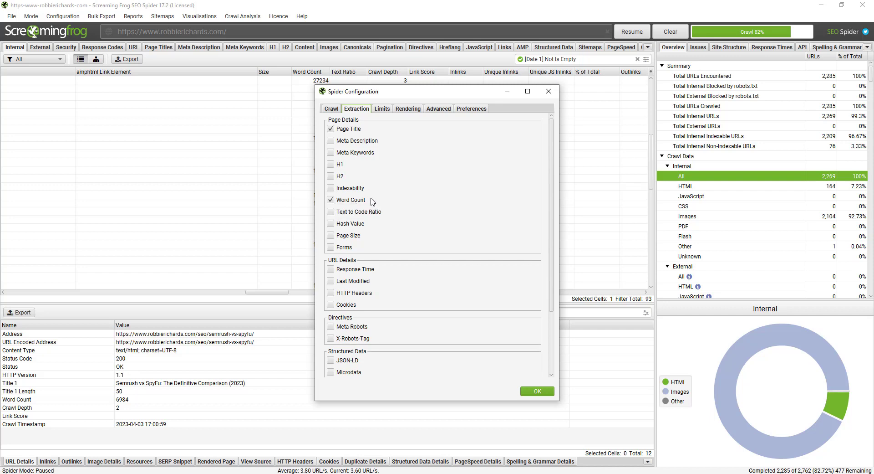
- Review the crawl limits, rendering, advanced and preferences settings, then close the Spider configuration
{"action": "scroll", "coordinate": [373, 201], "scroll_direction": "down", "scroll_amount": 1}
{"action": "scroll", "coordinate": [373, 201], "scroll_direction": "down", "scroll_amount": 2}
{"action": "left_click", "coordinate": [382, 108]}
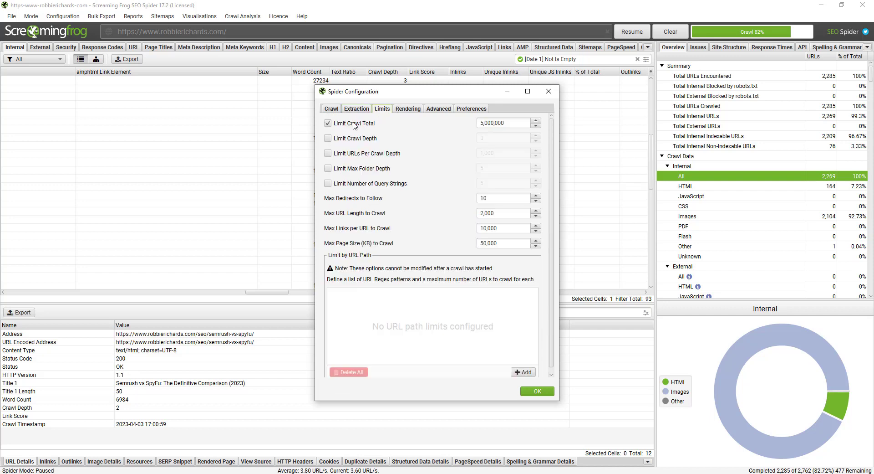
{"action": "left_click", "coordinate": [409, 110]}
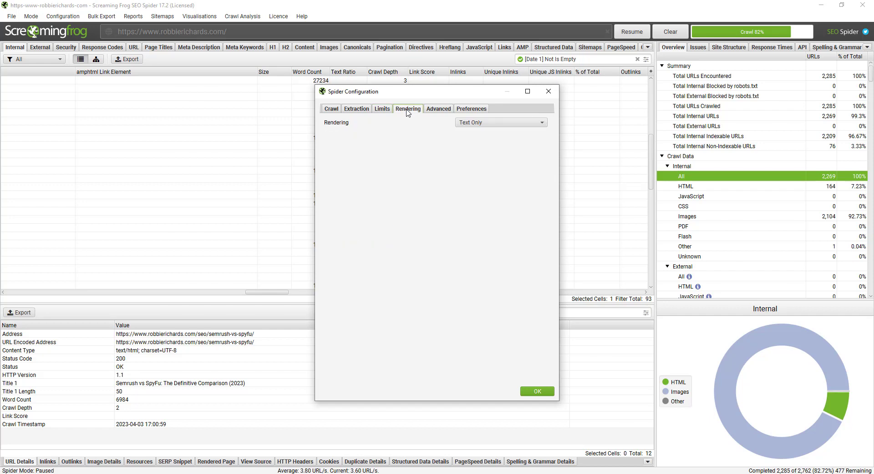
{"action": "left_click", "coordinate": [437, 110]}
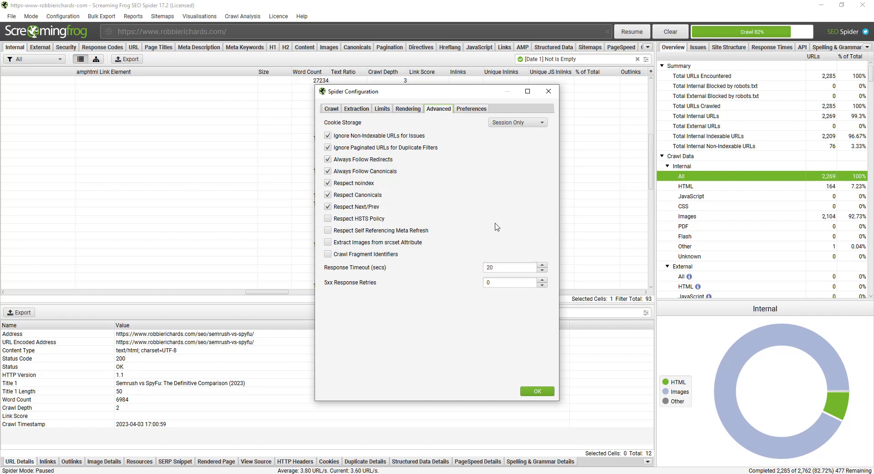
{"action": "left_click", "coordinate": [471, 109]}
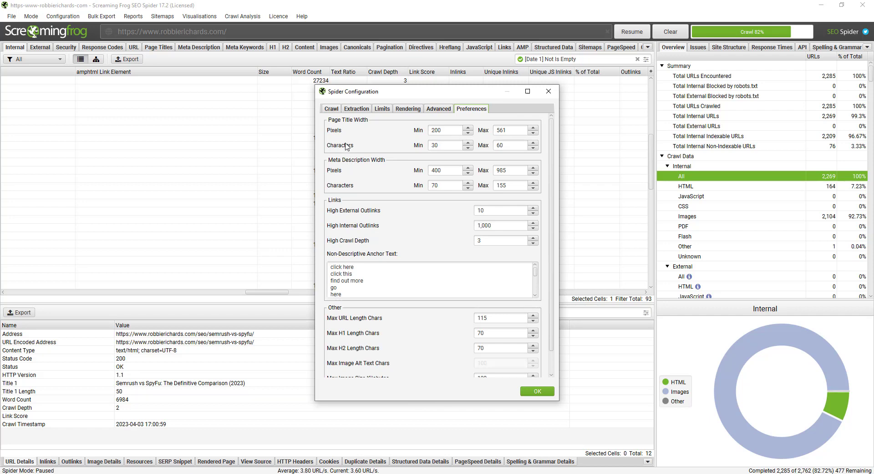
{"action": "left_click", "coordinate": [332, 110]}
{"action": "key", "text": "Escape"}
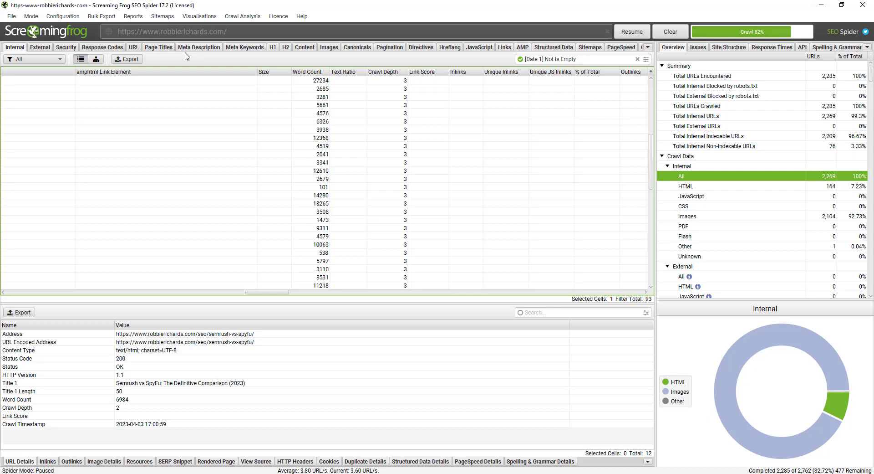
{"action": "left_click", "coordinate": [63, 17]}
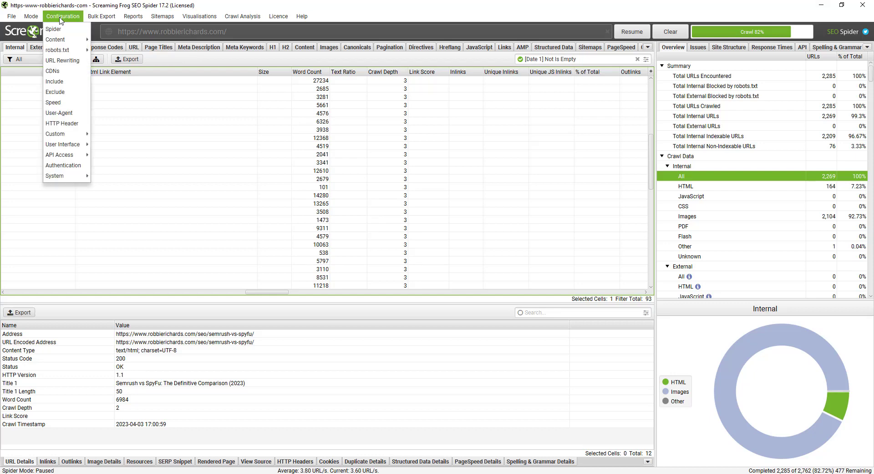
{"action": "left_click", "coordinate": [63, 81]}
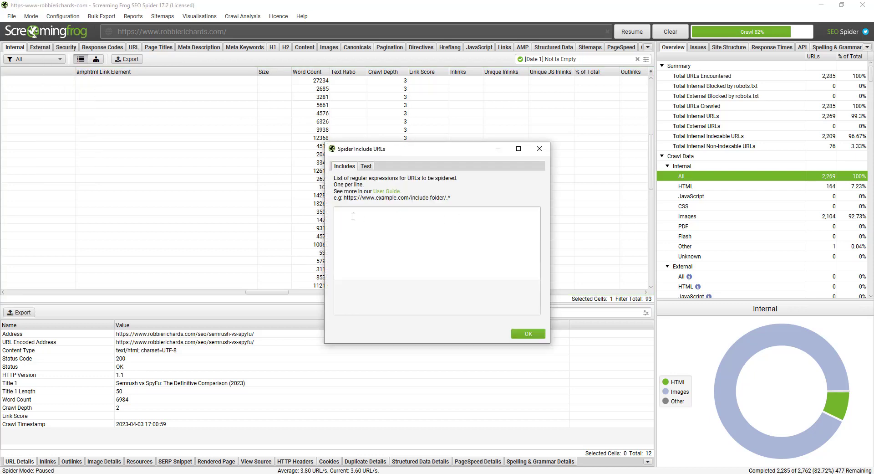
{"action": "left_click", "coordinate": [342, 215]}
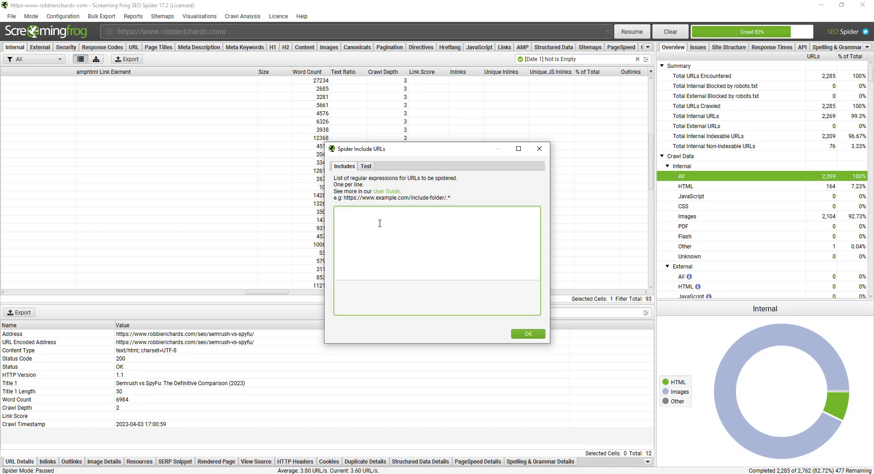
{"action": "type", "text": "domain.com/blog/.*"}
{"action": "left_click_drag", "start_coordinate": [367, 211], "coordinate": [335, 215]}
{"action": "left_click", "coordinate": [386, 212]}
{"action": "left_click", "coordinate": [365, 169]}
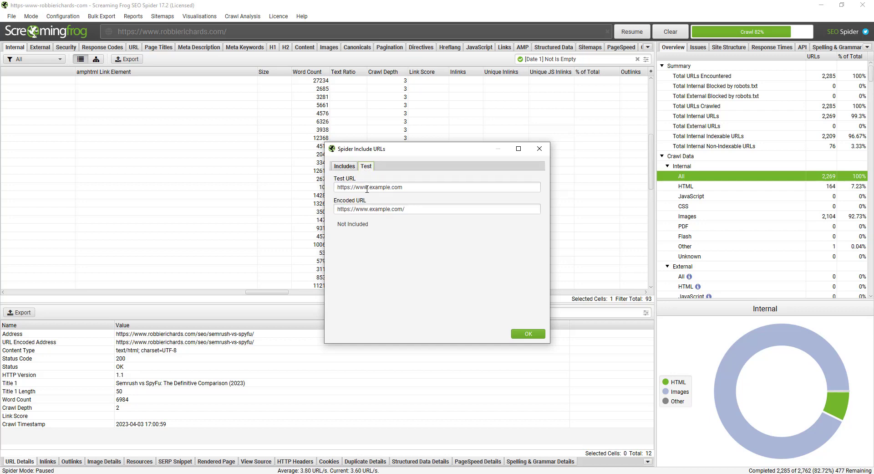
{"action": "left_click", "coordinate": [347, 168]}
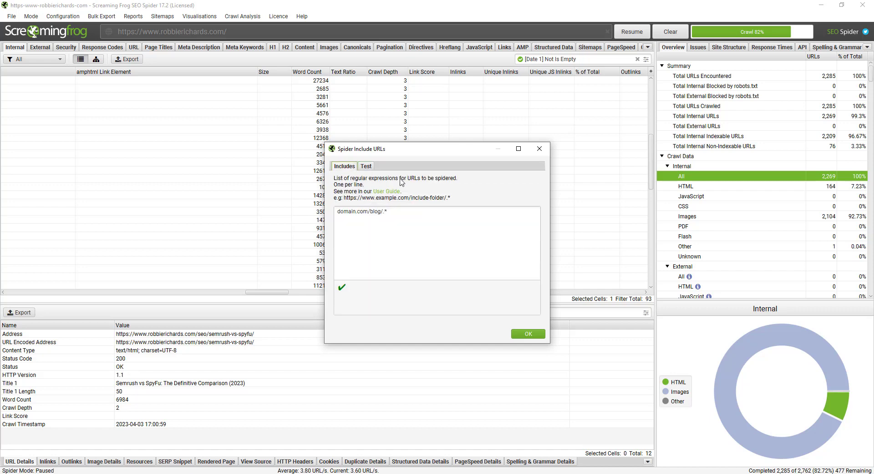
{"action": "left_click", "coordinate": [540, 149]}
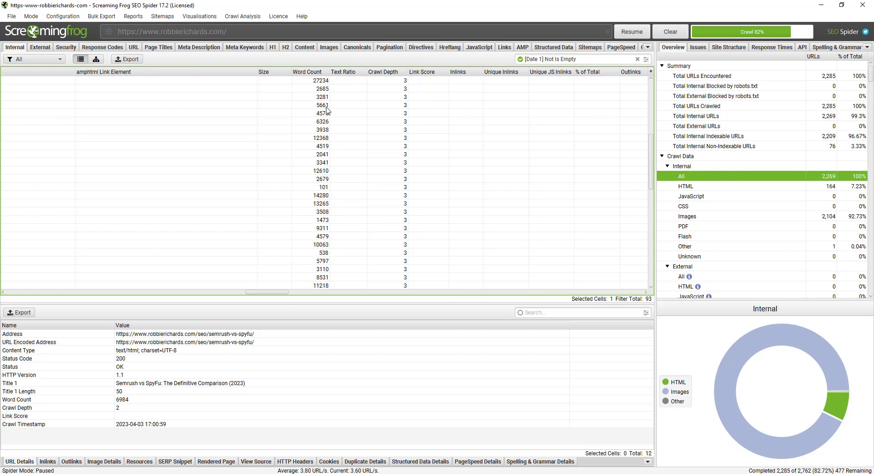
- Scroll the results table to the Date 1 column and open Advanced Table Search
{"action": "scroll", "coordinate": [171, 294], "scroll_direction": "left", "scroll_amount": 3}
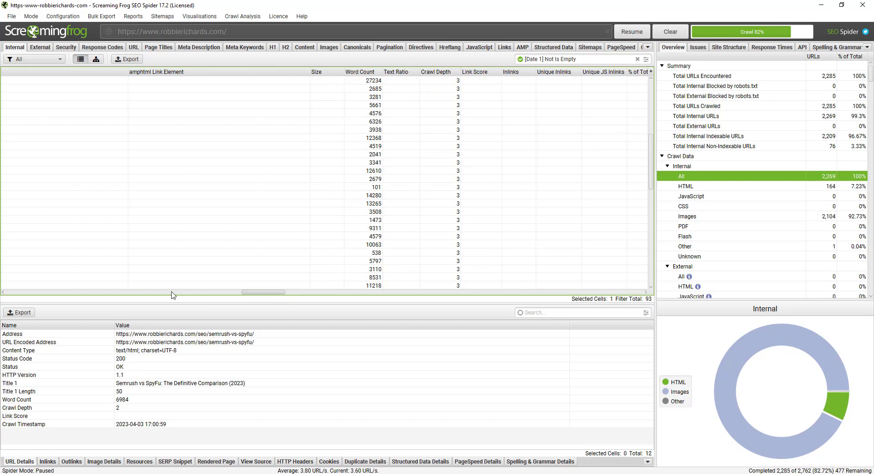
{"action": "scroll", "coordinate": [171, 294], "scroll_direction": "left", "scroll_amount": 10}
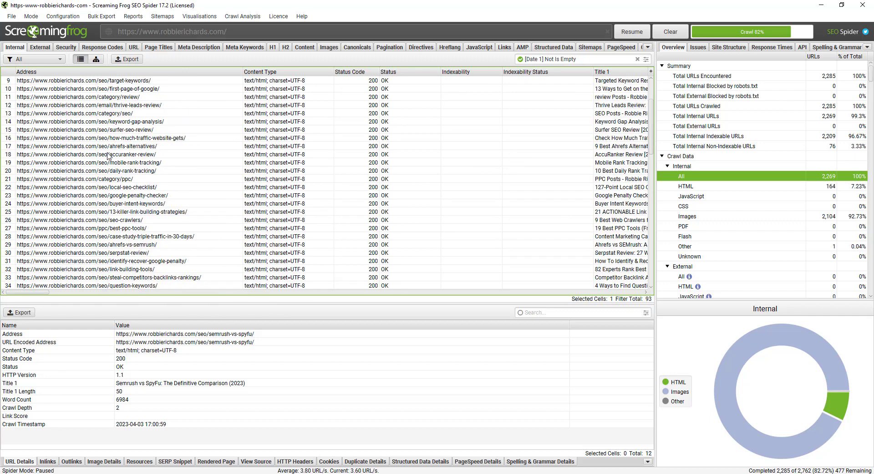
{"action": "scroll", "coordinate": [115, 149], "scroll_direction": "up", "scroll_amount": 3}
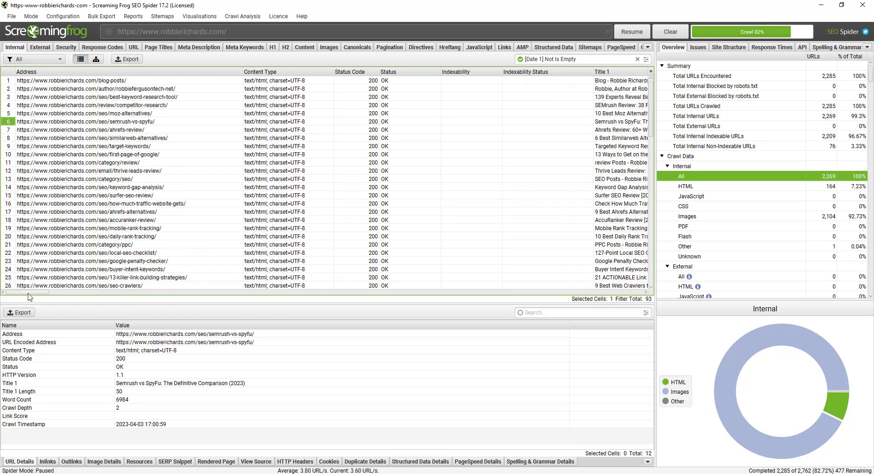
{"action": "left_click_drag", "start_coordinate": [30, 297], "coordinate": [364, 296]}
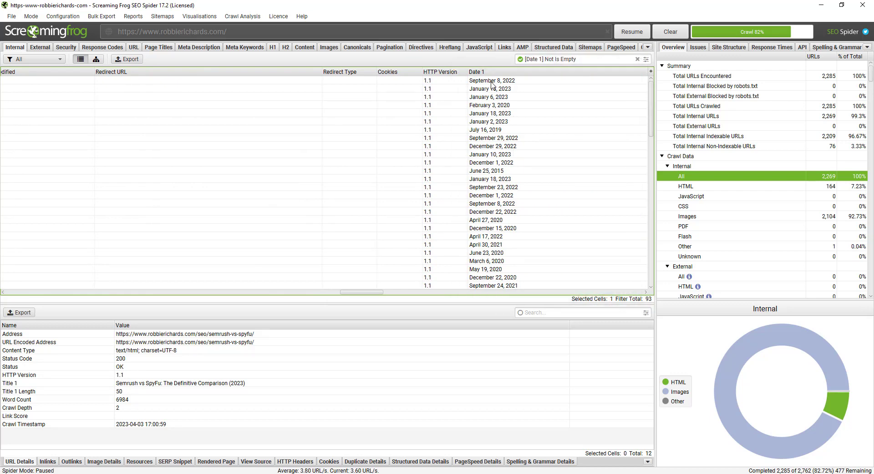
{"action": "scroll", "coordinate": [494, 132], "scroll_direction": "down", "scroll_amount": 8}
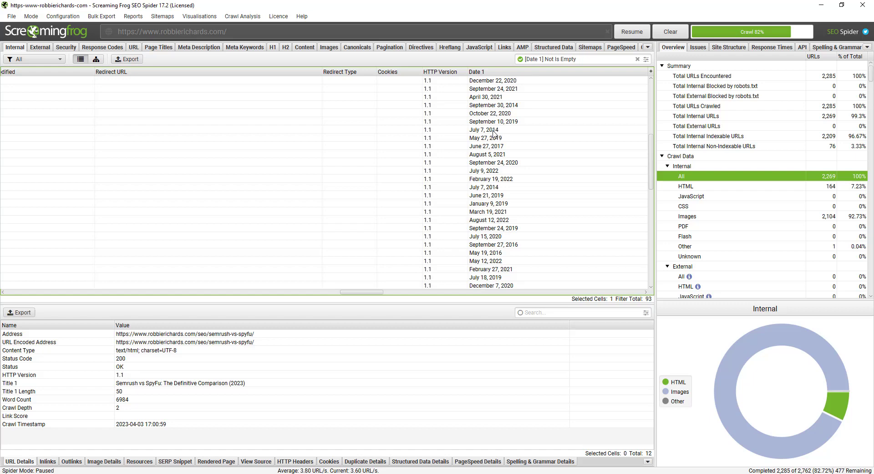
{"action": "scroll", "coordinate": [494, 132], "scroll_direction": "up", "scroll_amount": 8}
{"action": "left_click", "coordinate": [646, 59]}
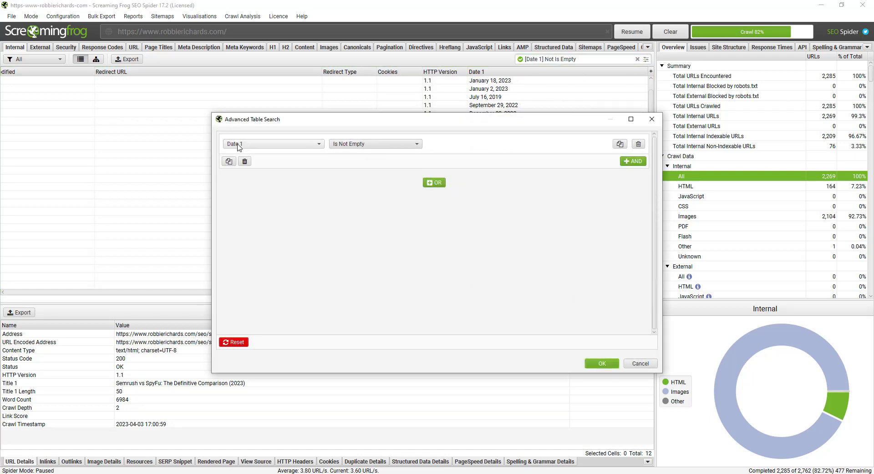
- Change the Date 1 filter to Contains '2019', narrowing the list to 14 URLs
{"action": "left_click", "coordinate": [240, 145]}
{"action": "scroll", "coordinate": [248, 178], "scroll_direction": "down", "scroll_amount": 10}
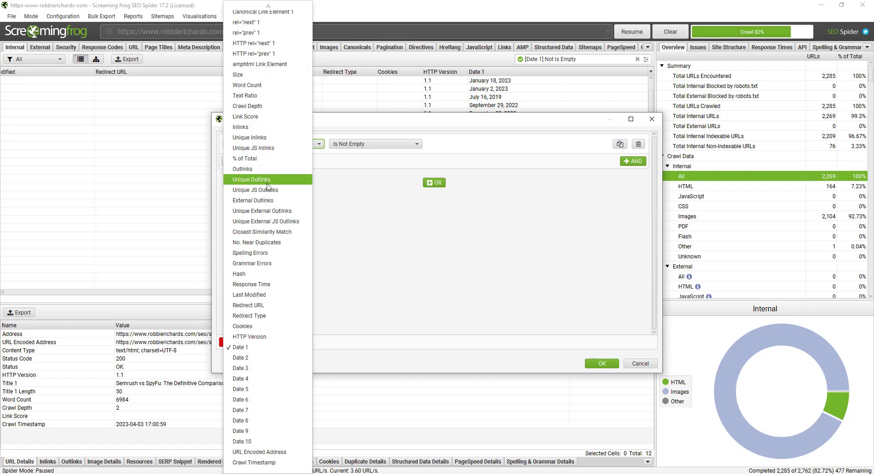
{"action": "left_click", "coordinate": [358, 122]}
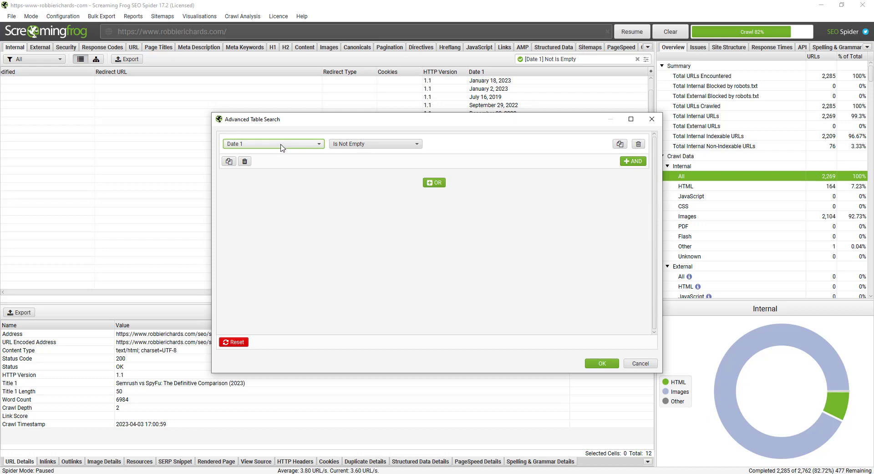
{"action": "left_click", "coordinate": [349, 145]}
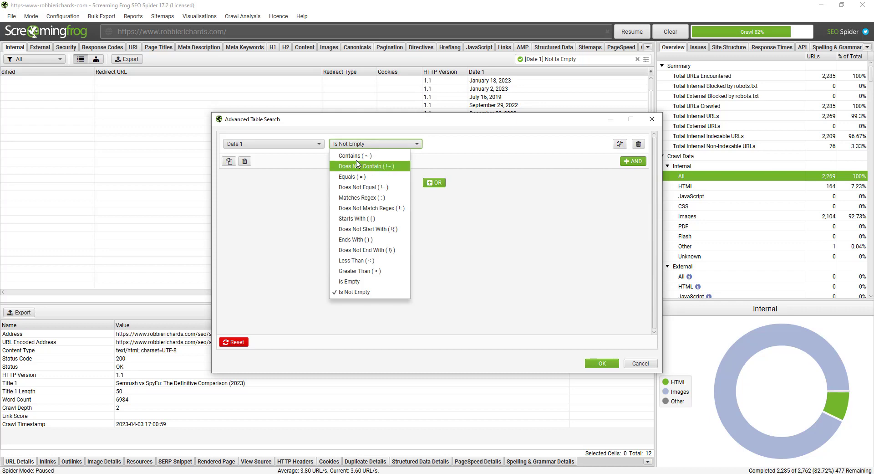
{"action": "left_click", "coordinate": [355, 156]}
{"action": "left_click", "coordinate": [448, 145]}
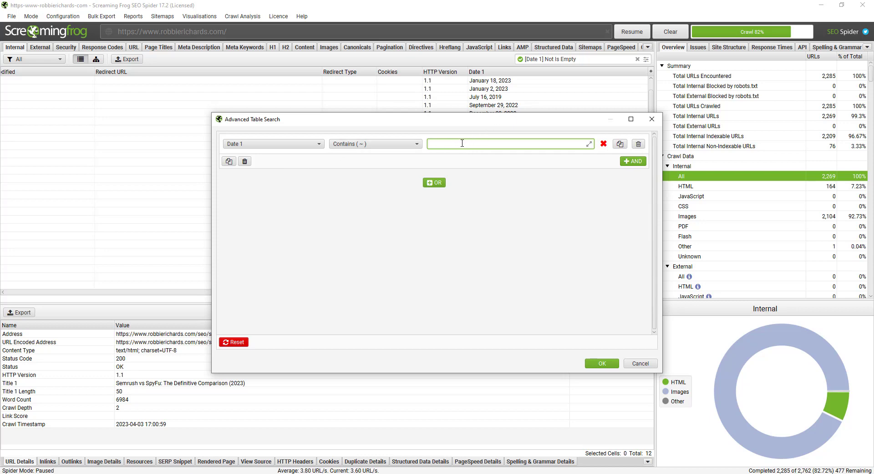
{"action": "type", "text": "2019"}
{"action": "left_click", "coordinate": [601, 363]}
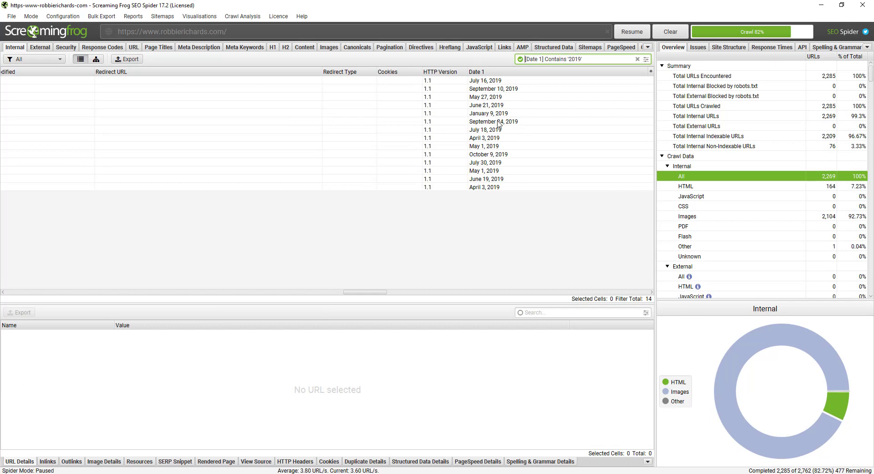
- Scroll the table back to the Address column and minimize Screaming Frog
{"action": "left_click_drag", "start_coordinate": [365, 292], "coordinate": [16, 294]}
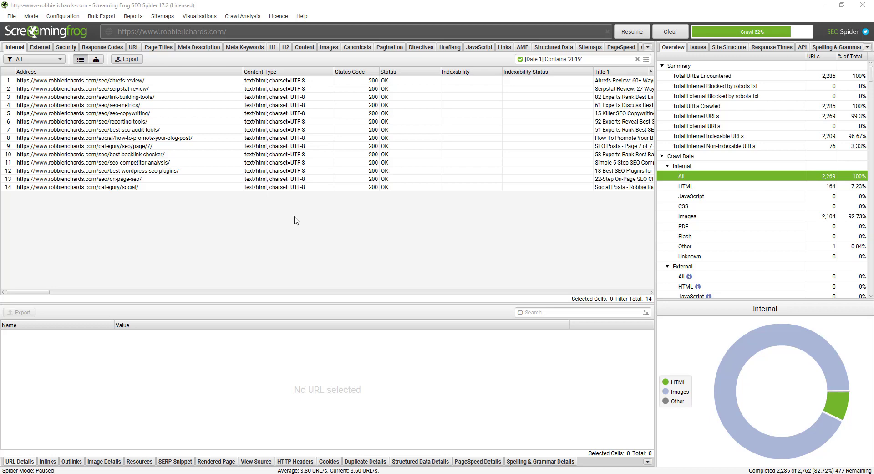
{"action": "left_click", "coordinate": [823, 4]}
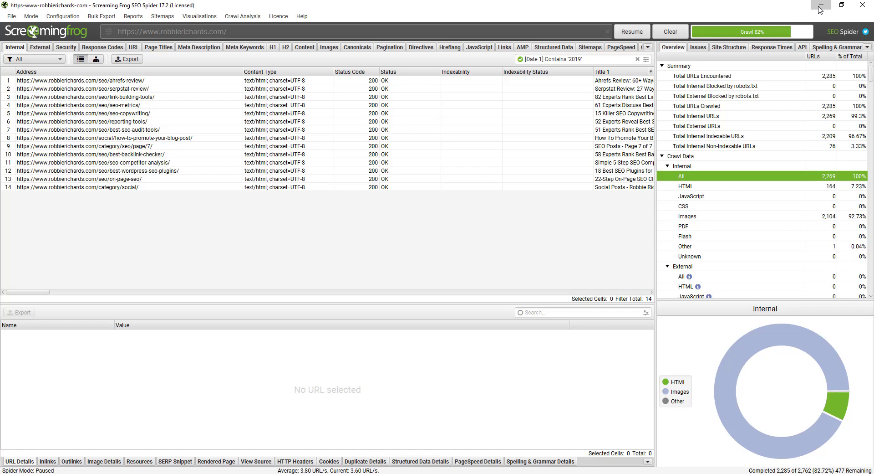
- View the Action Items sheet of the Content Audit Dashboard spreadsheet, then minimize Chrome
{"action": "left_click", "coordinate": [263, 7]}
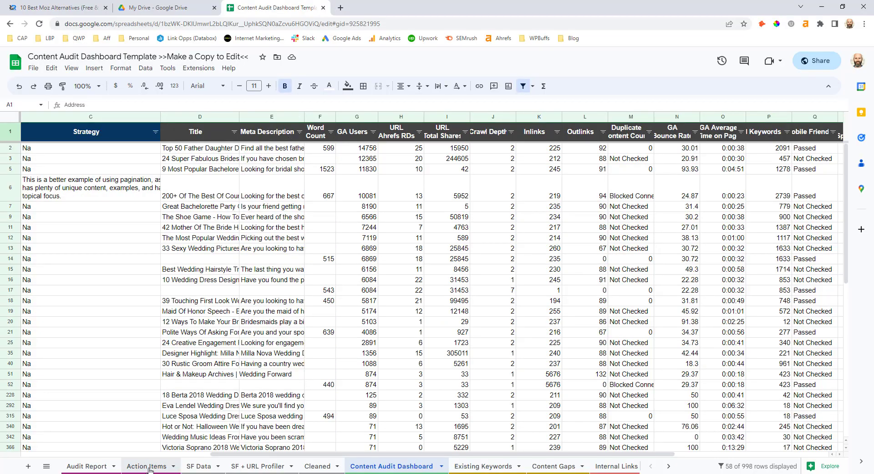
{"action": "left_click", "coordinate": [147, 465]}
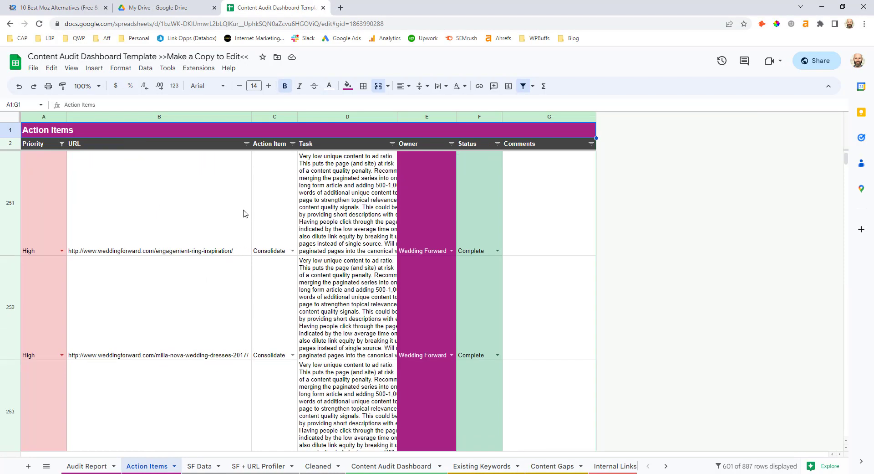
{"action": "scroll", "coordinate": [241, 212], "scroll_direction": "up", "scroll_amount": 5}
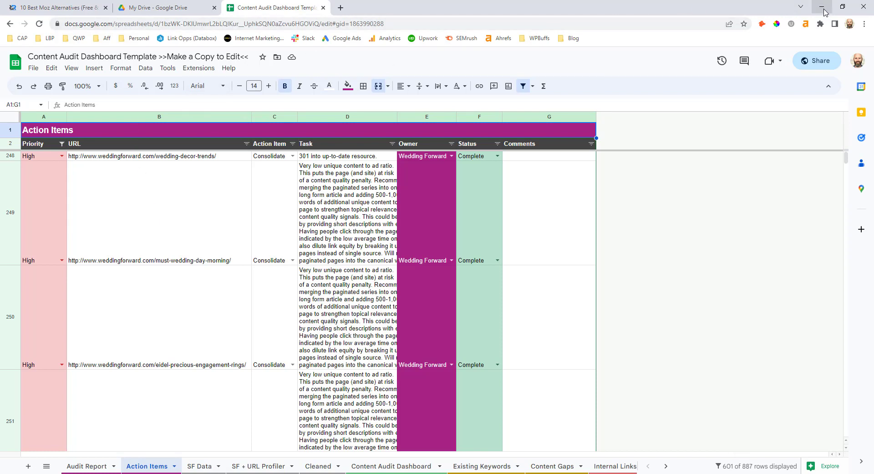
{"action": "left_click", "coordinate": [823, 8]}
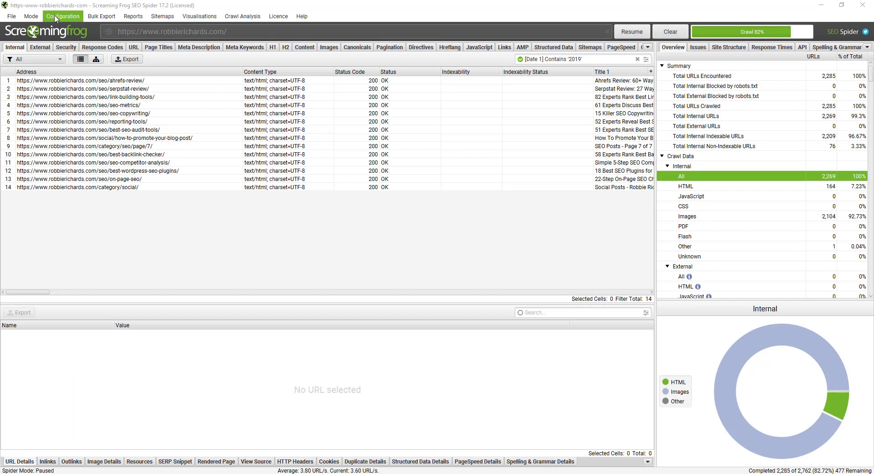